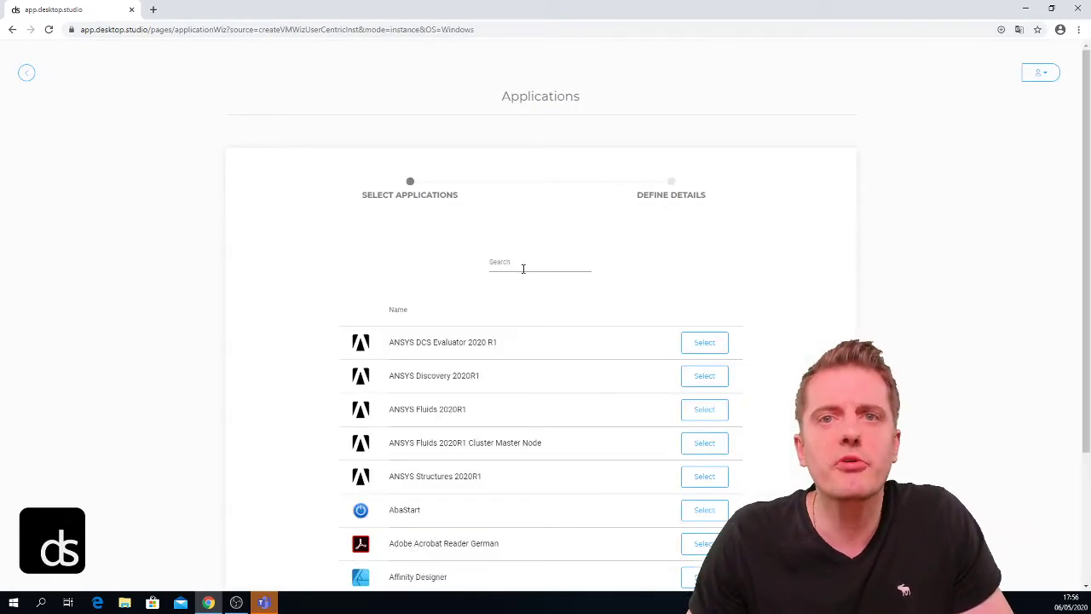
# - Search the catalogue for 'revit' and select Revit 2020
pyautogui.click(522, 265)
pyautogui.write('revit')
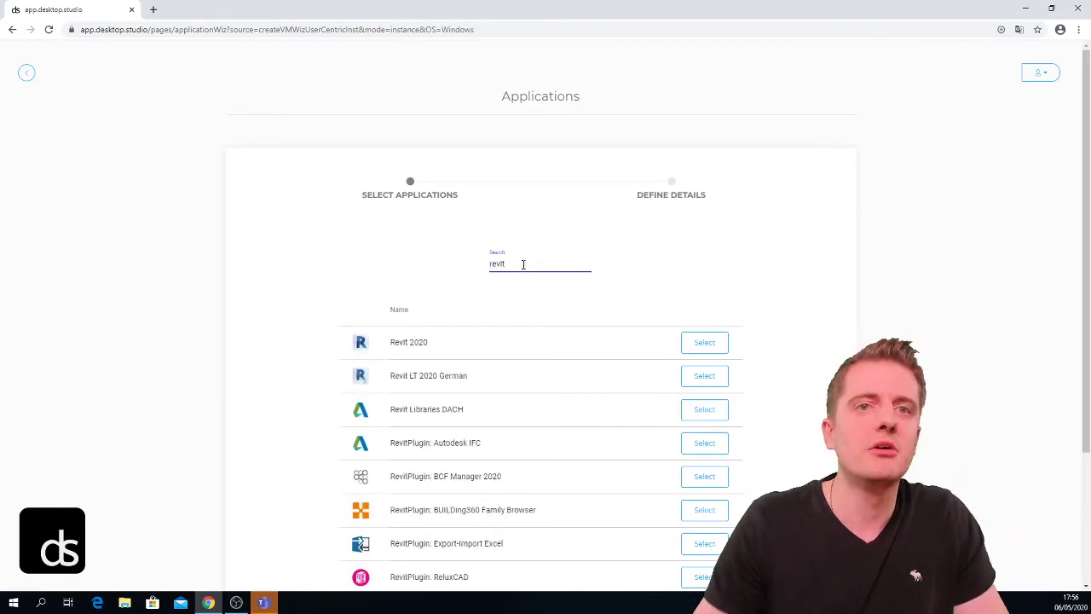
pyautogui.click(712, 343)
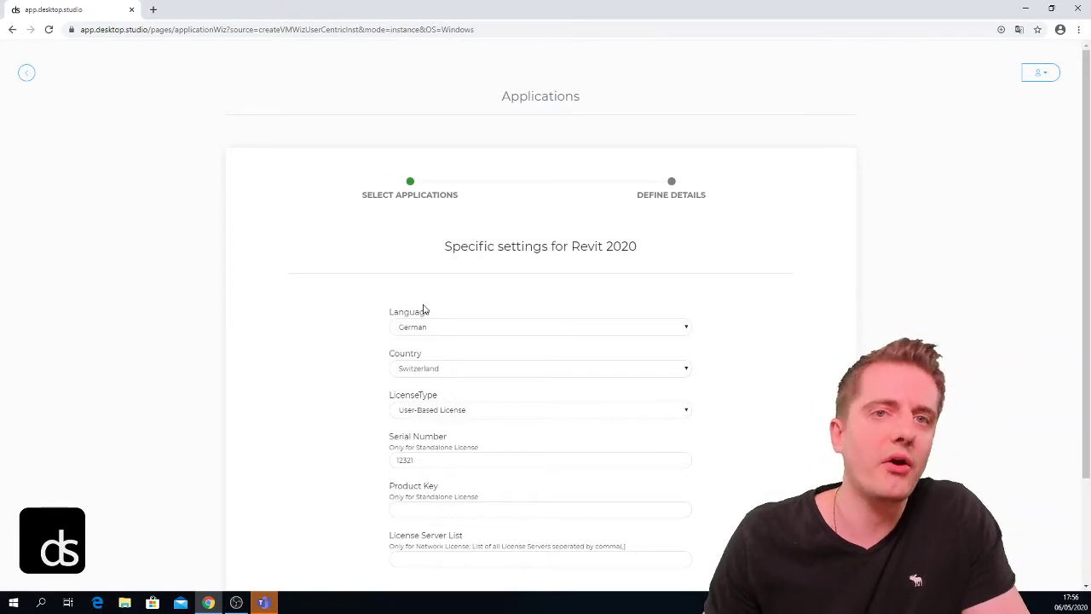
# - Set Revit 2020's language to English (GB), leave its serial number empty, and install it
pyautogui.scroll(-3, 435, 266)
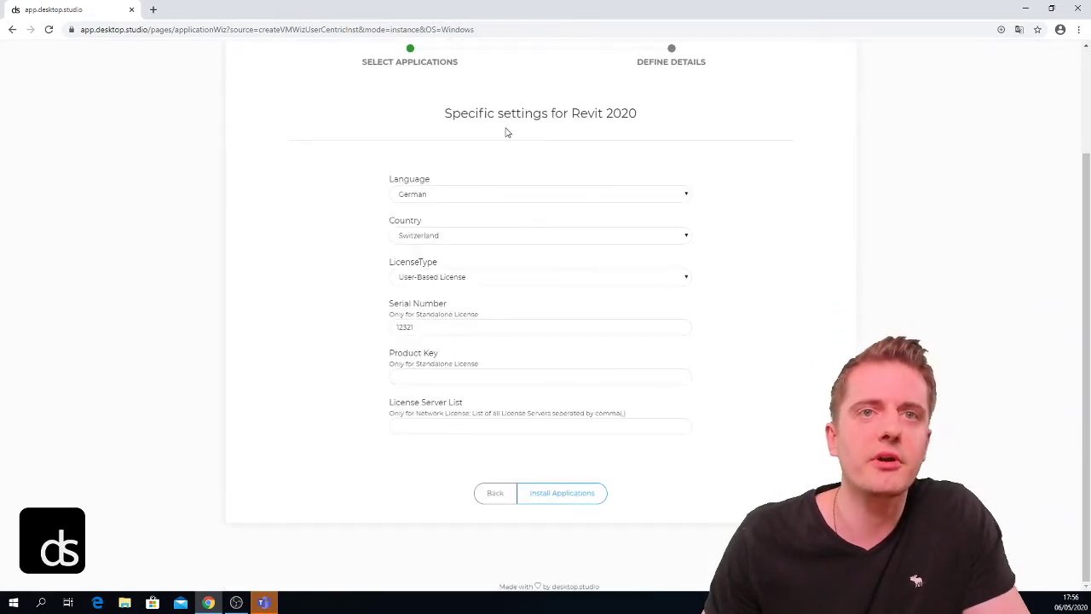
pyautogui.click(465, 195)
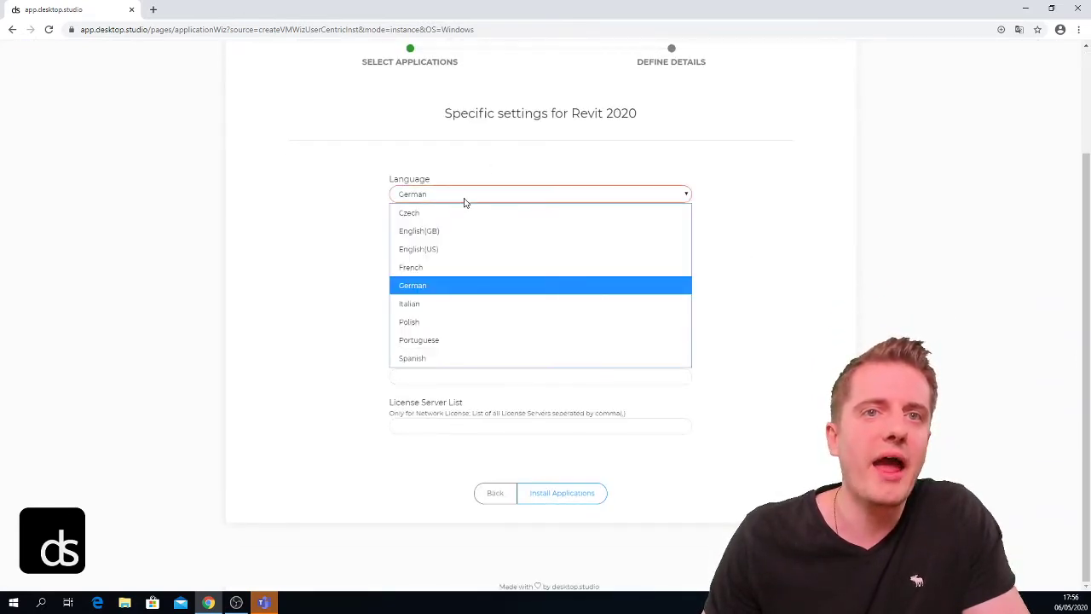
pyautogui.click(434, 237)
pyautogui.click(477, 241)
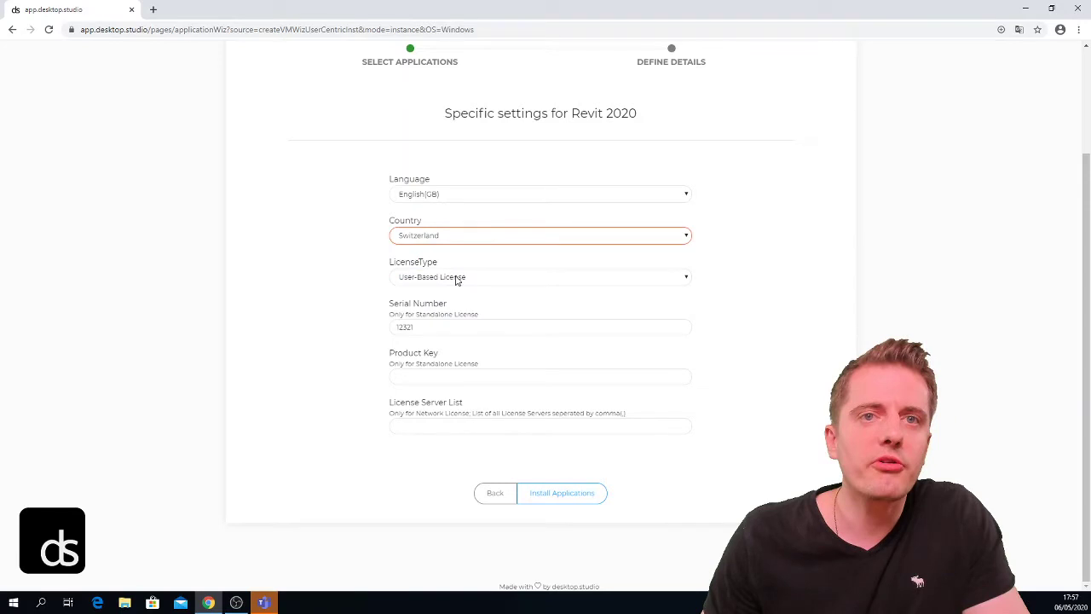
pyautogui.moveTo(441, 331); pyautogui.dragTo(253, 324)
pyautogui.press('BackSpace')
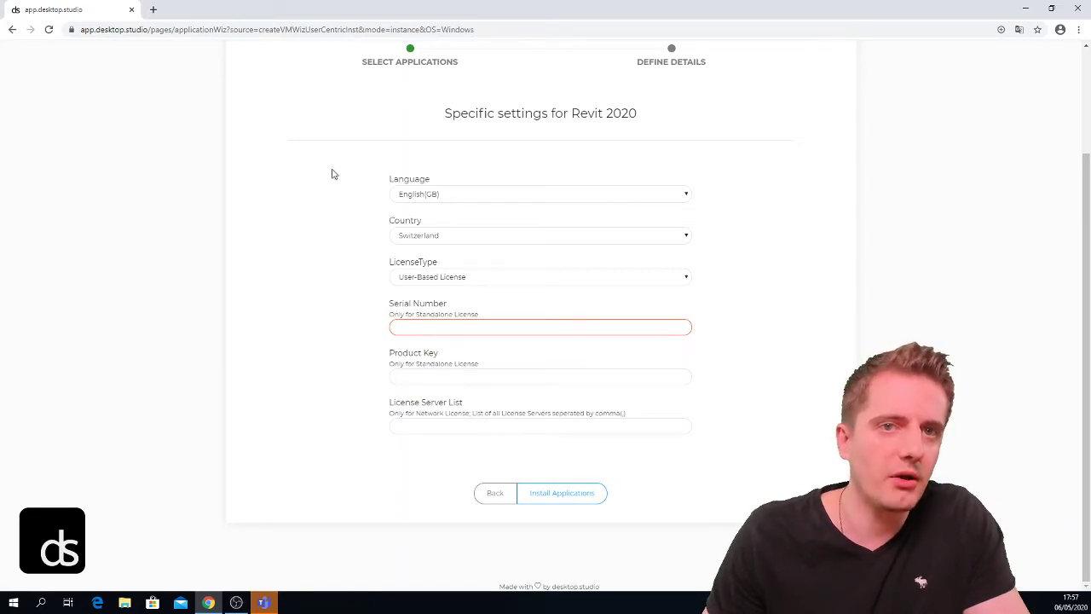
pyautogui.click(541, 501)
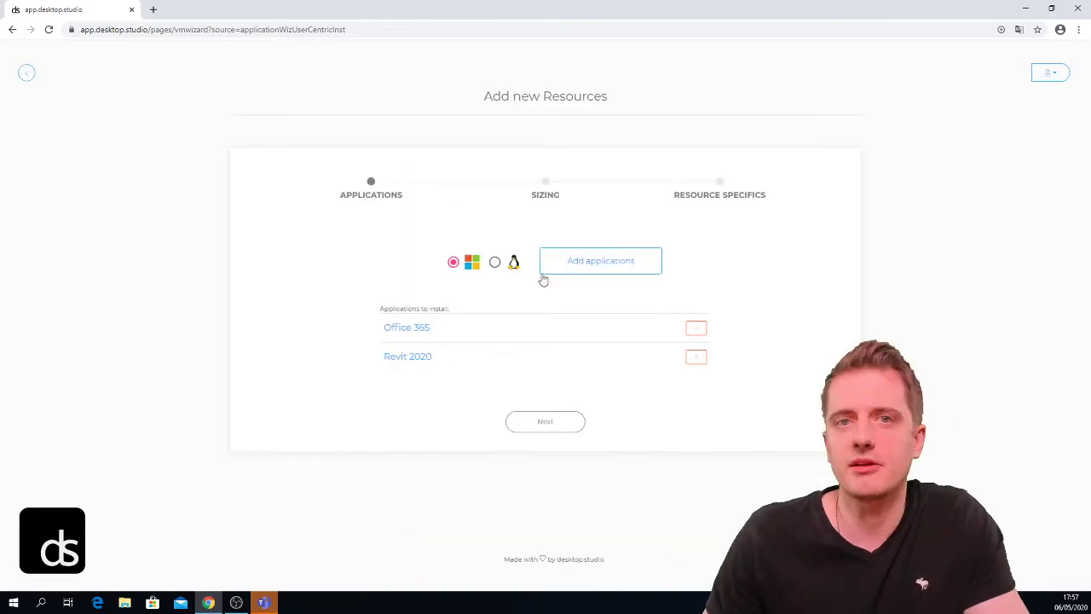
# - Add Adobe Acrobat Reader German as the third queued application after Office 365 and Revit 2020
pyautogui.click(601, 262)
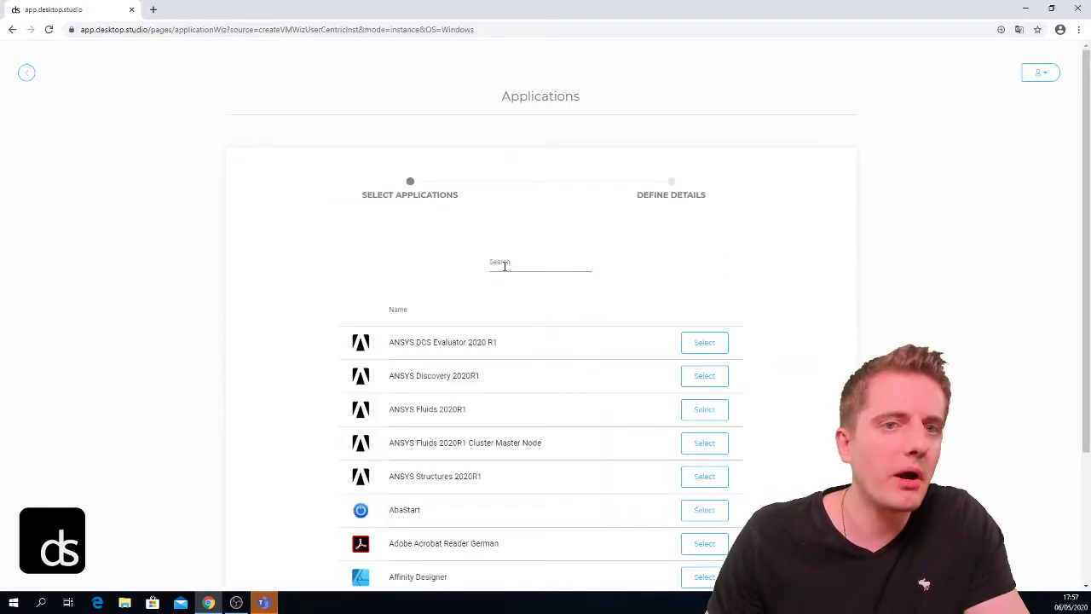
pyautogui.click(704, 546)
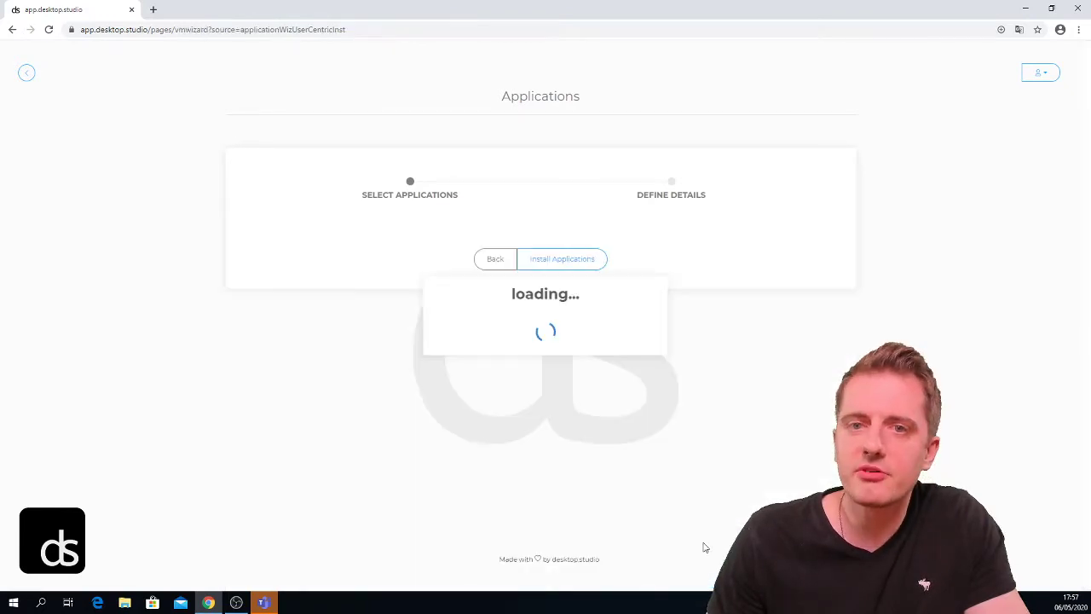
pyautogui.click(532, 259)
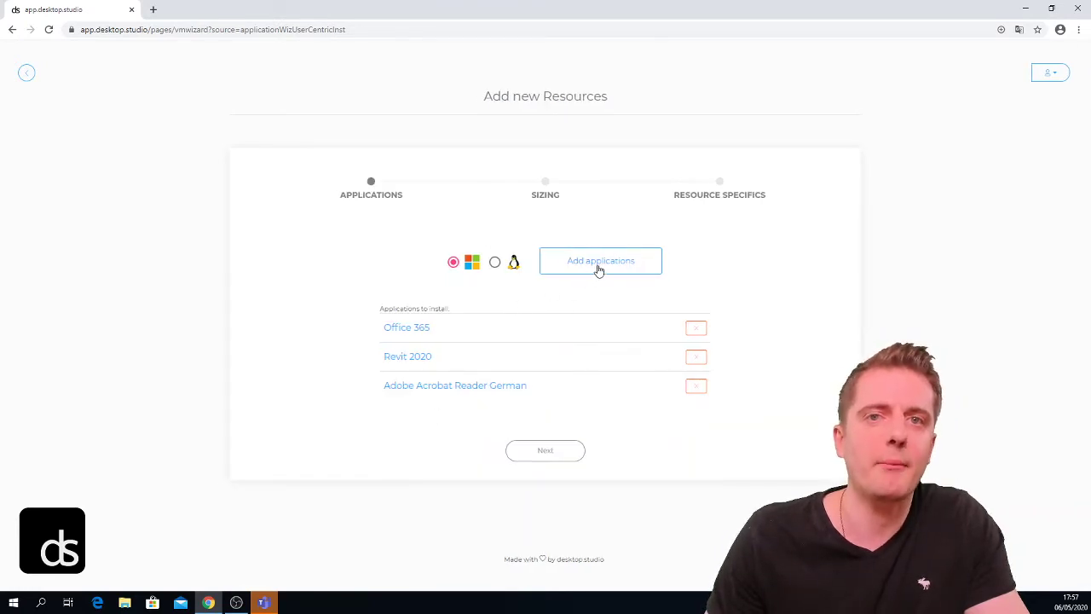
# - Search the catalogue for 'revit' and select RevitPlugin: BCF Manager 2020
pyautogui.click(599, 270)
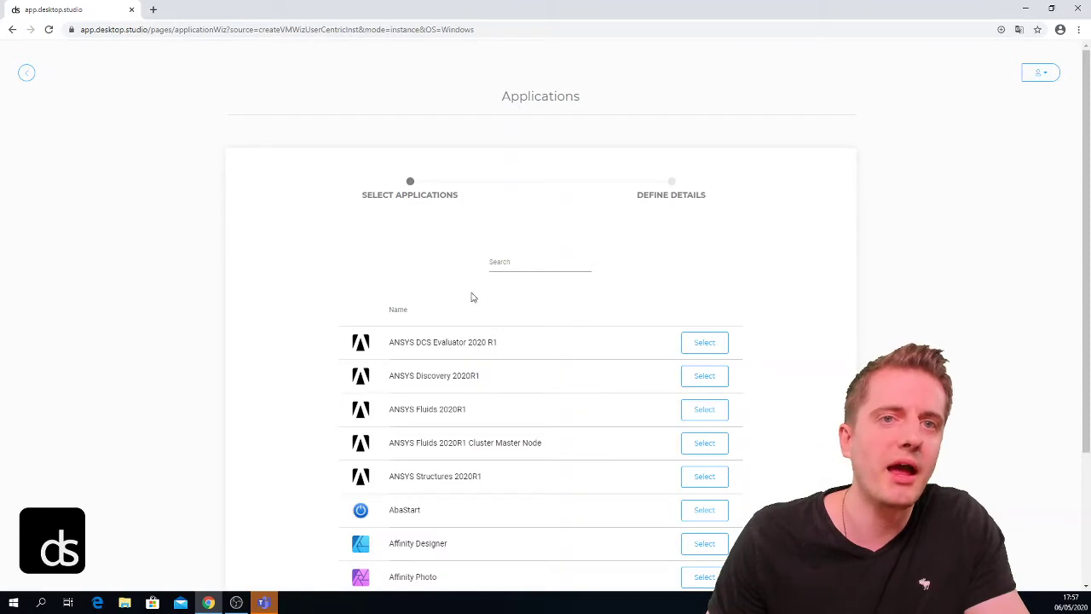
pyautogui.click(522, 264)
pyautogui.write('revit')
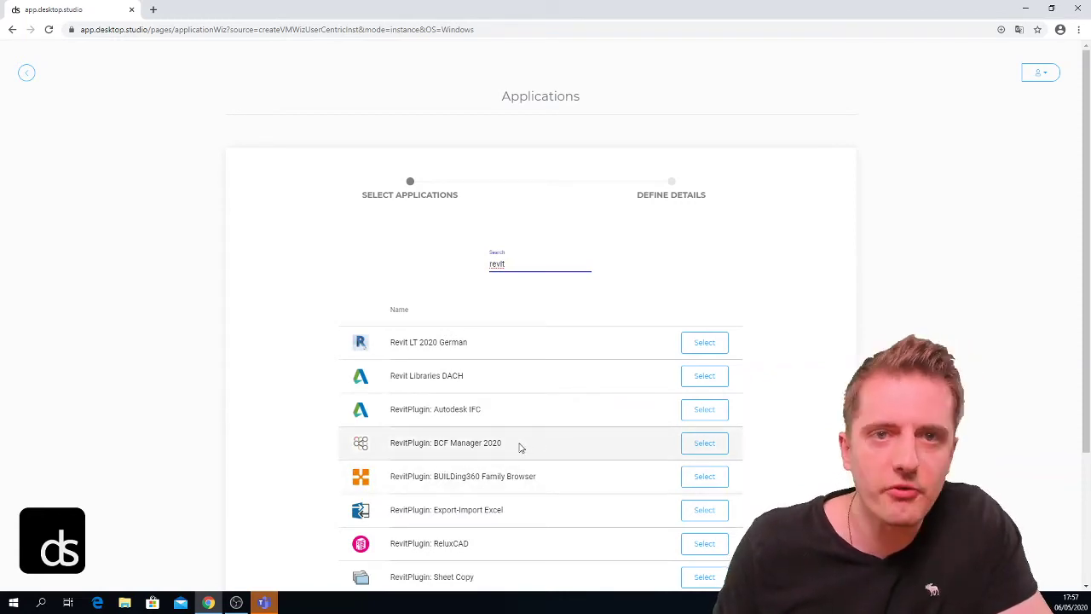
pyautogui.click(712, 450)
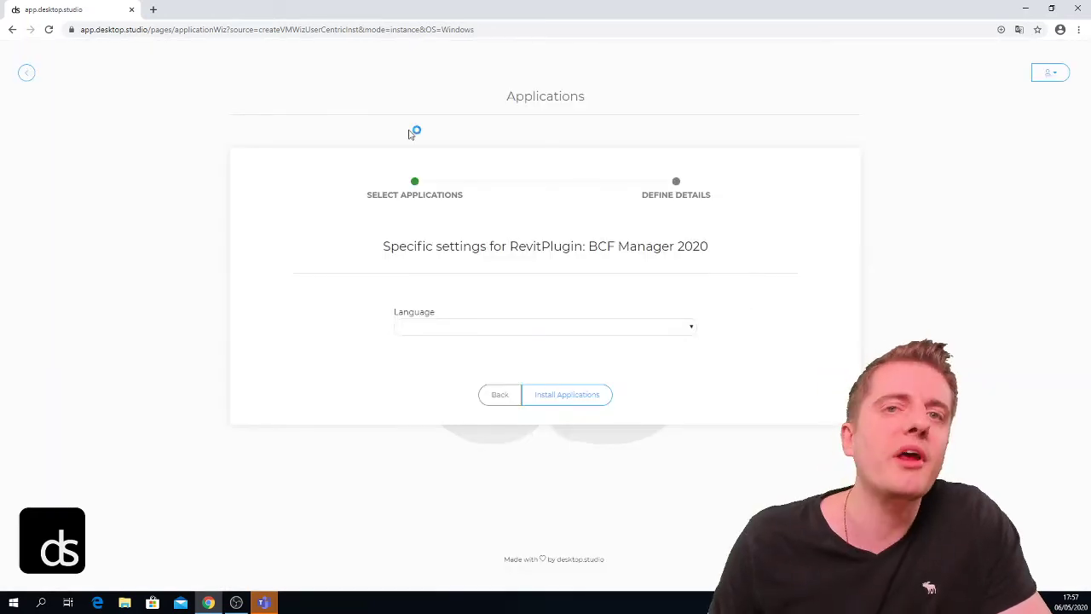
# - Set the BCF Manager 2020 plugin's language to English and install it
pyautogui.moveTo(586, 246); pyautogui.dragTo(708, 249)
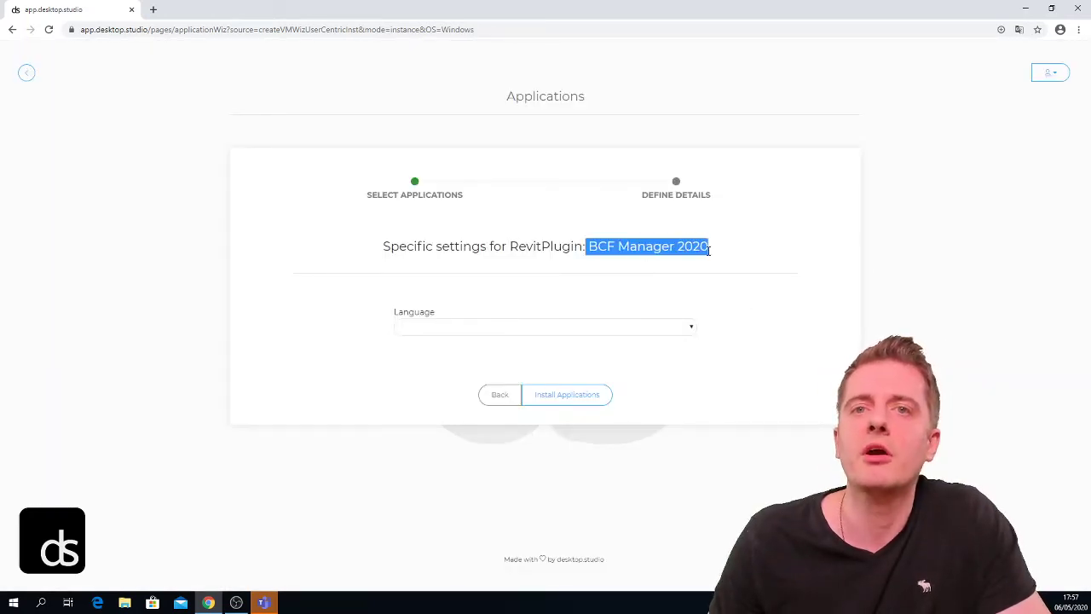
pyautogui.click(709, 246)
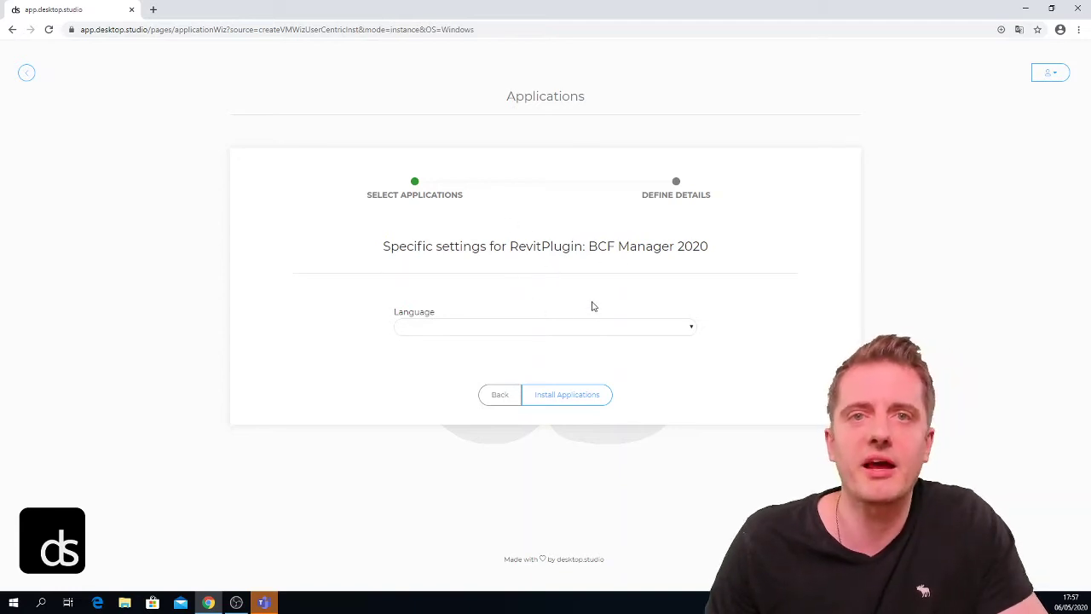
pyautogui.click(463, 331)
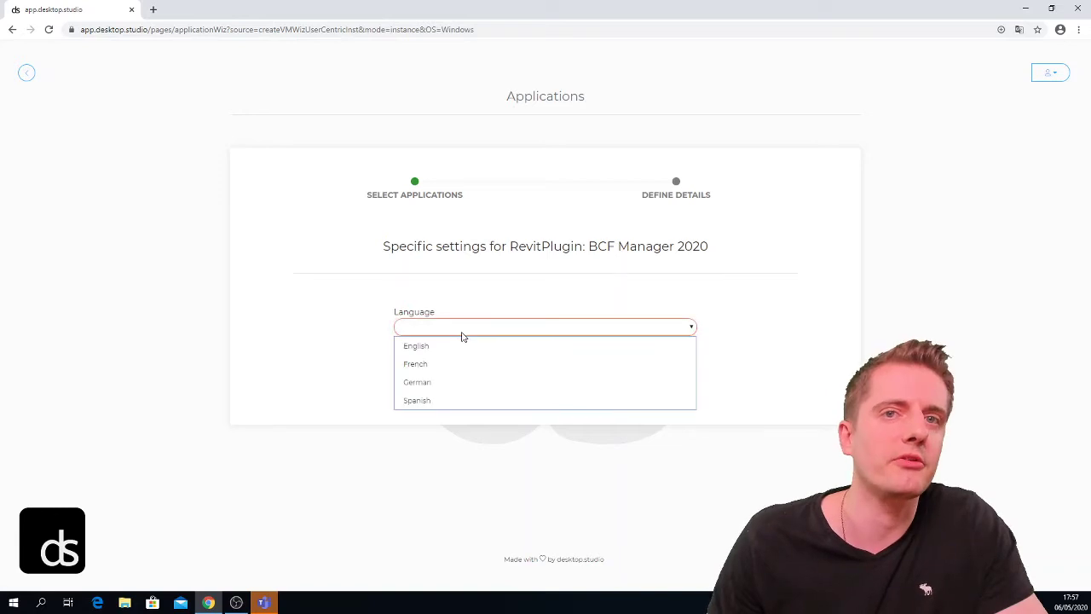
pyautogui.click(439, 348)
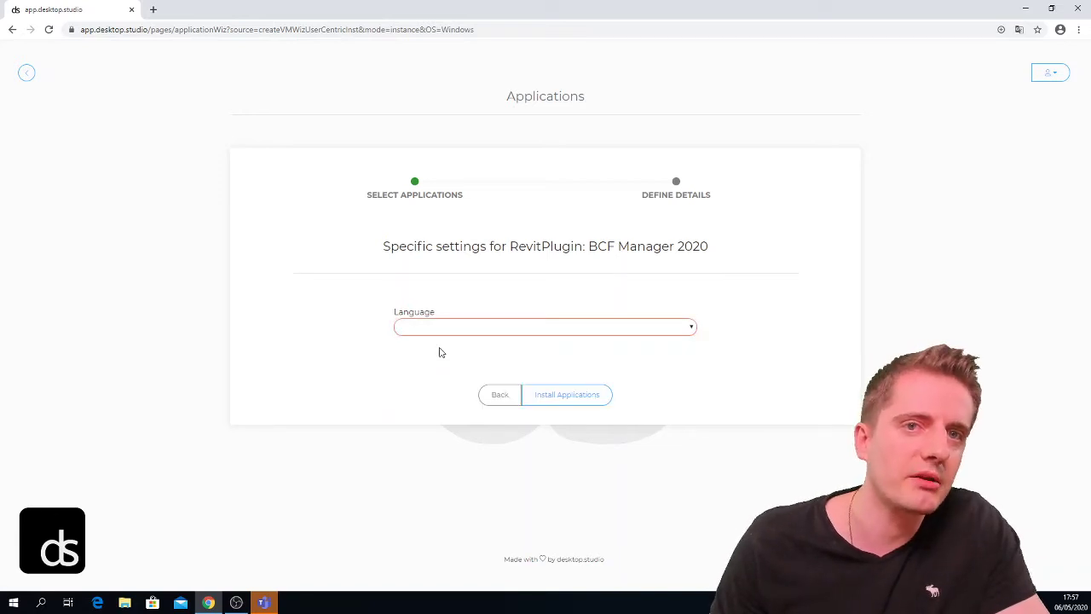
pyautogui.click(574, 396)
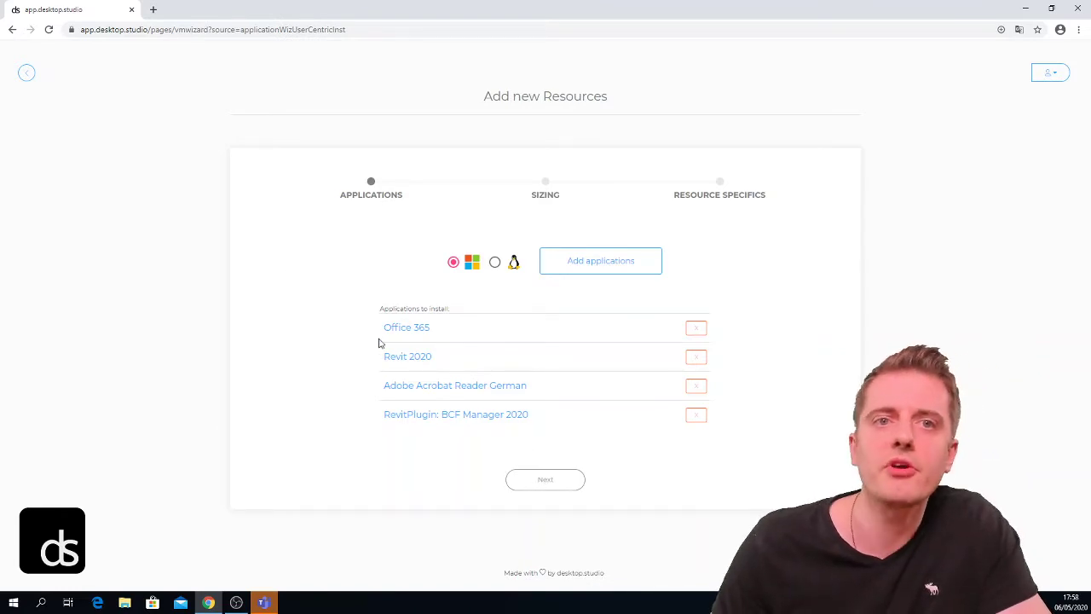
# - Review the four queued applications and advance to the Sizing step listing VM sizes like Standard_NV8as_v4
pyautogui.moveTo(371, 325); pyautogui.dragTo(537, 414)
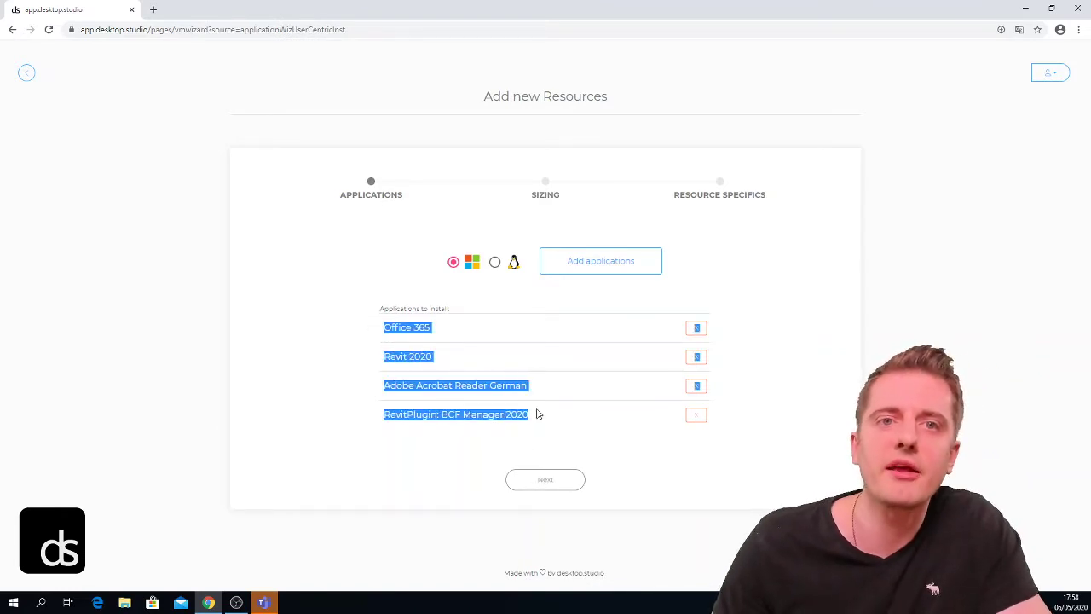
pyautogui.click(363, 349)
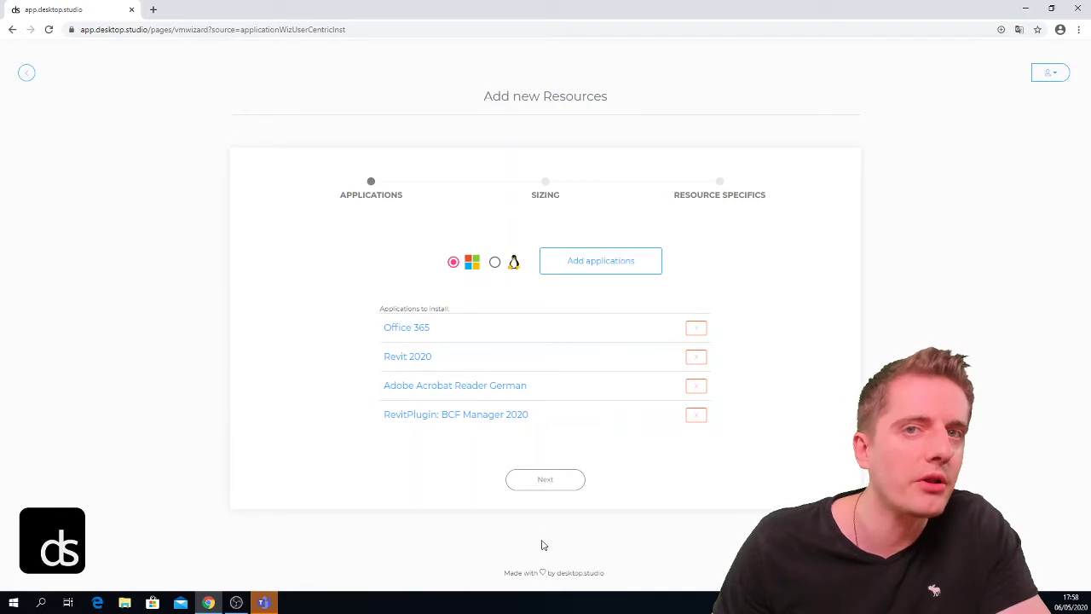
pyautogui.click(540, 483)
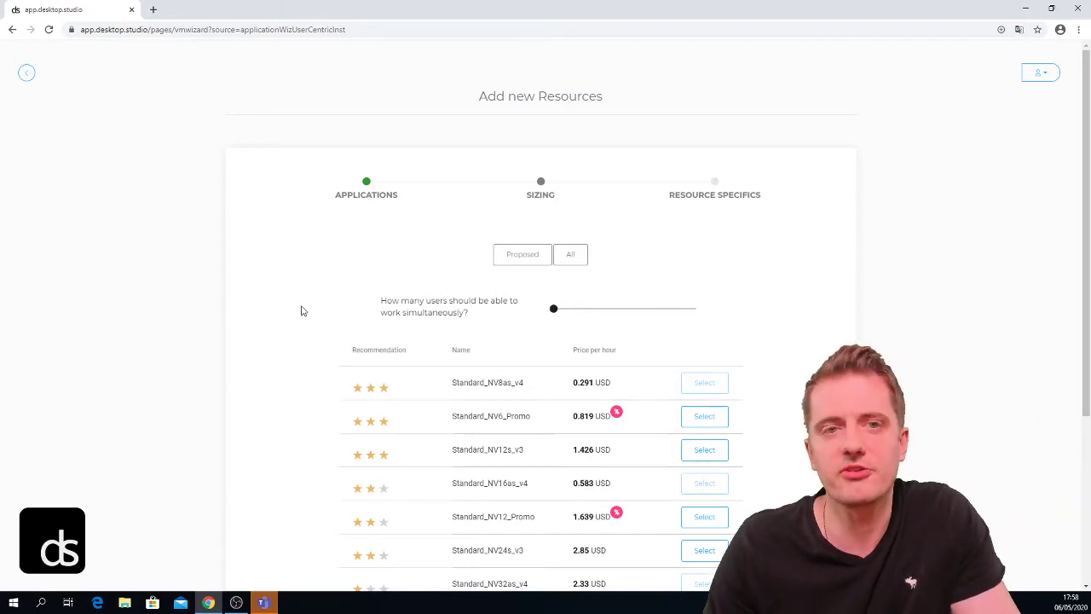
pyautogui.scroll(-2, 300, 315)
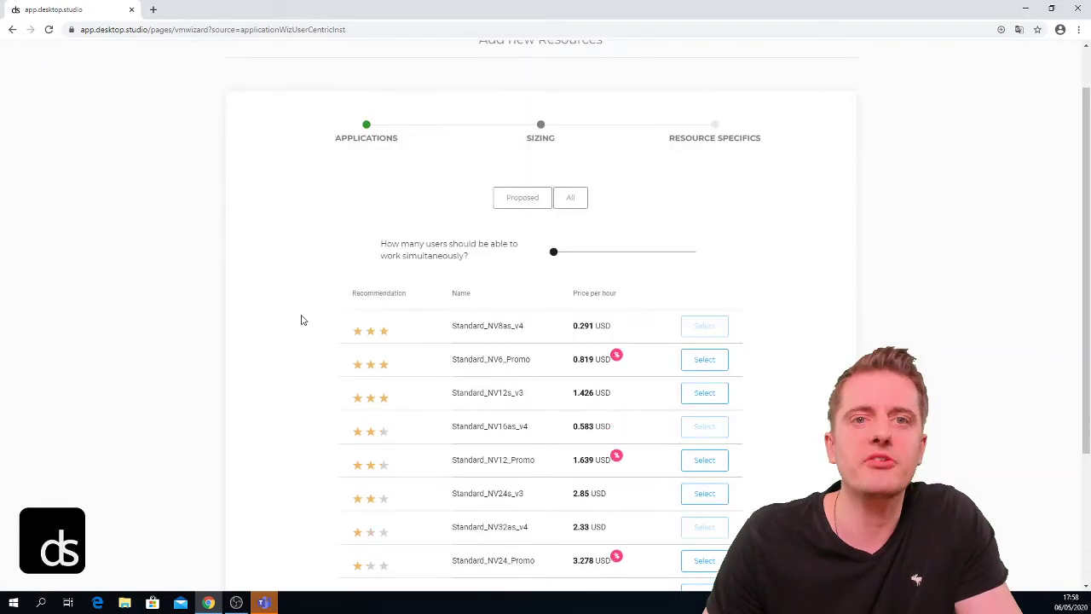
pyautogui.scroll(-1, 303, 322)
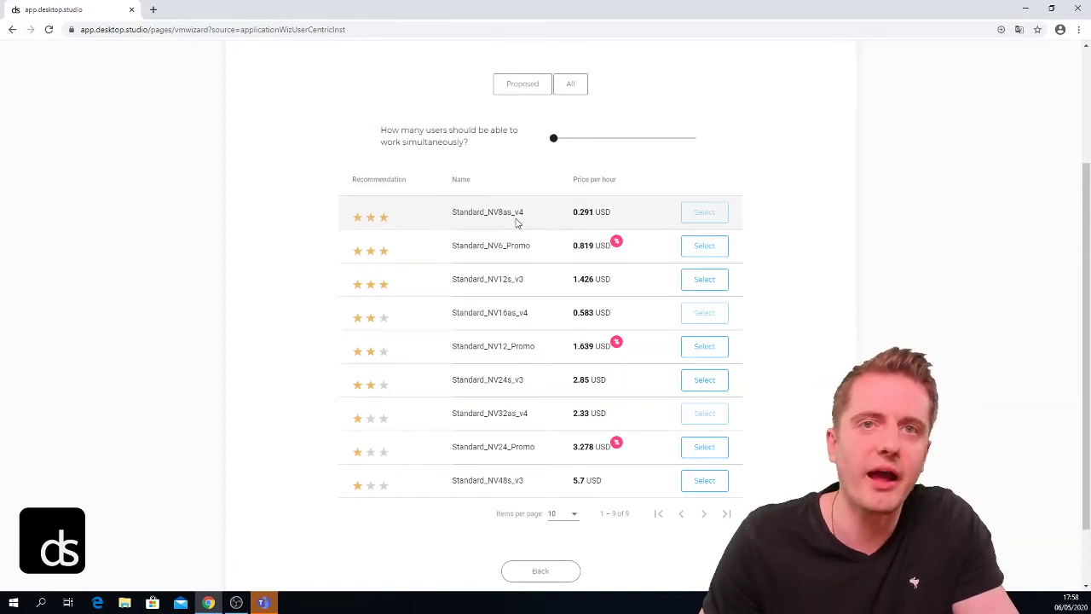
pyautogui.click(558, 222)
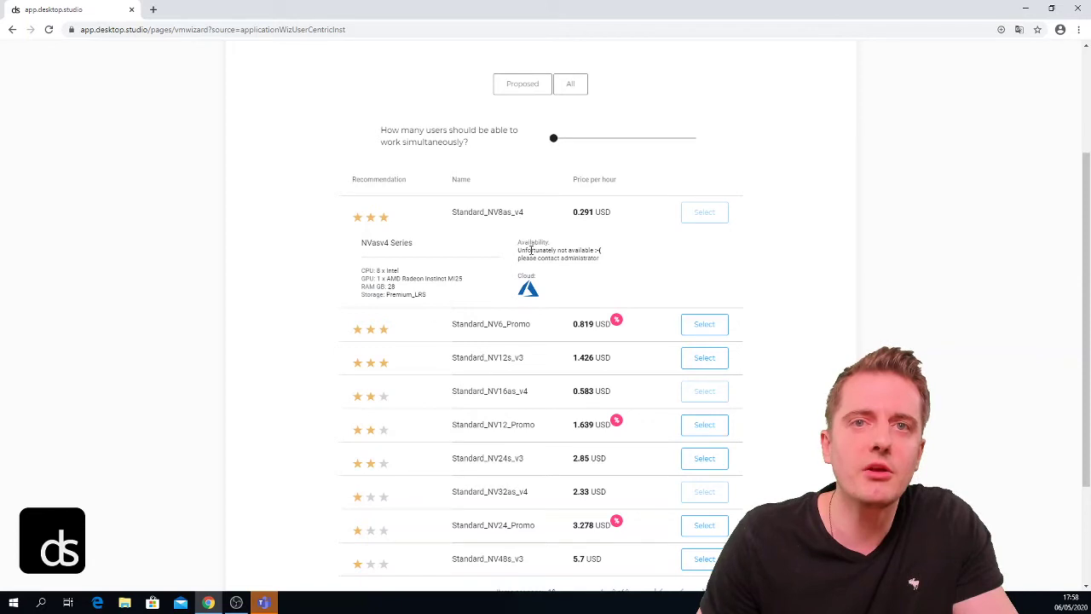
pyautogui.moveTo(519, 250); pyautogui.dragTo(600, 256)
pyautogui.click(633, 271)
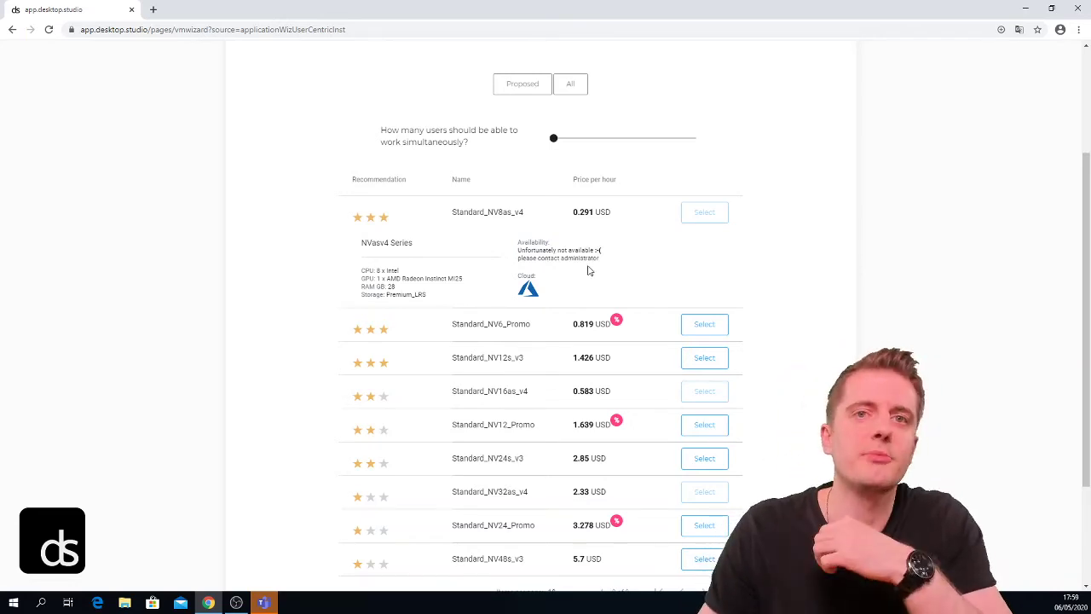
pyautogui.click(512, 213)
pyautogui.click(522, 213)
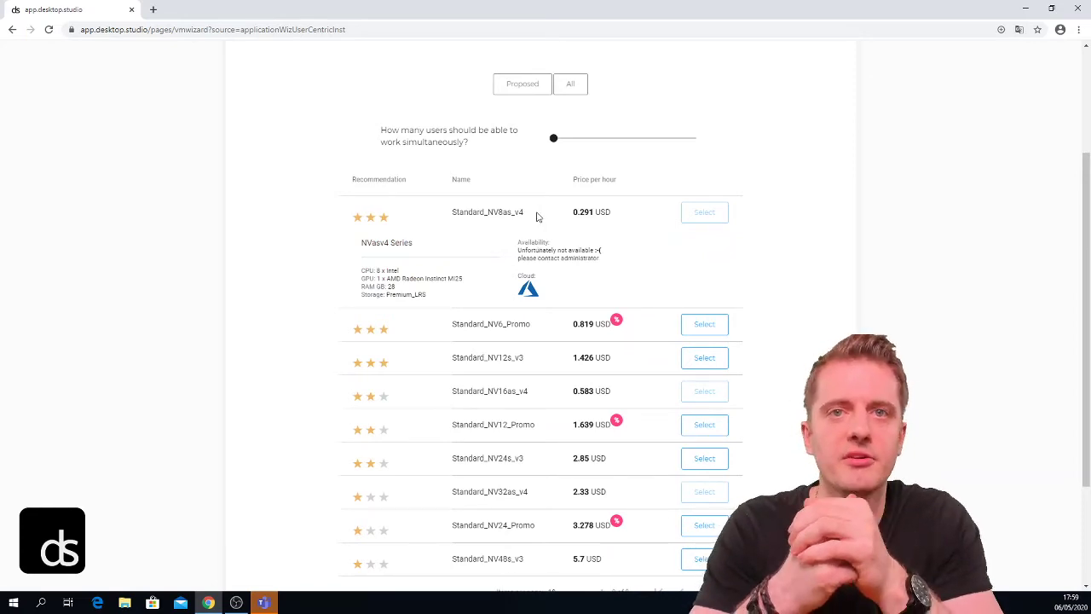
pyautogui.click(536, 221)
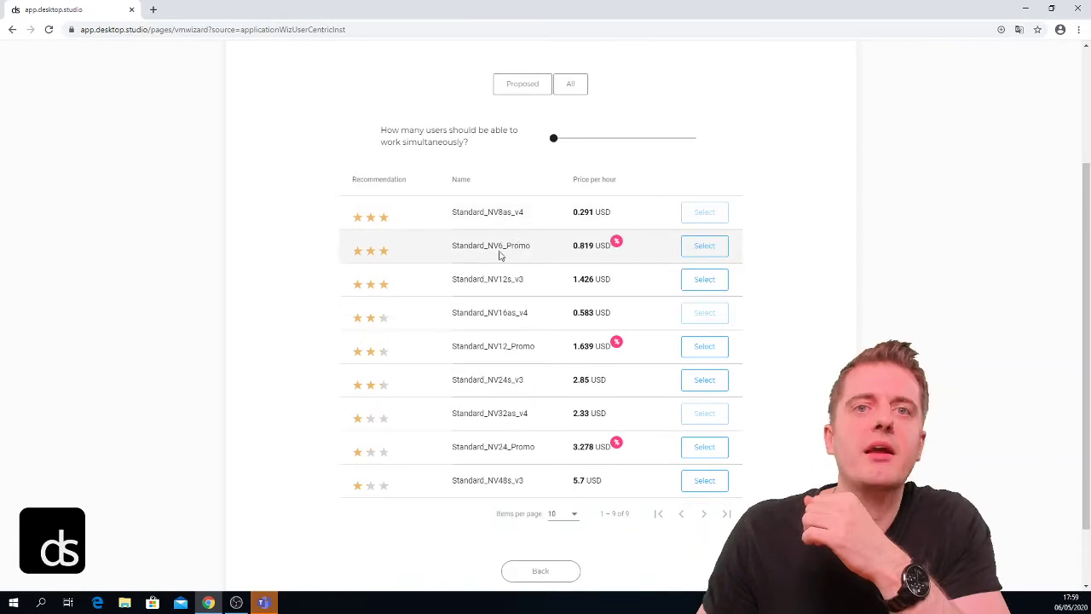
pyautogui.click(505, 245)
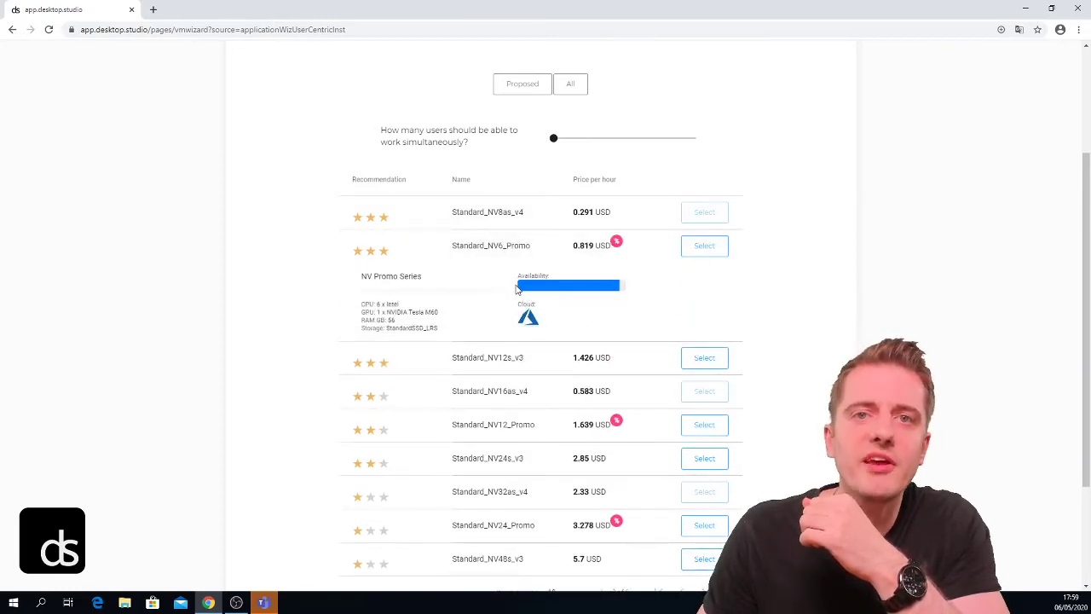
pyautogui.moveTo(570, 292)
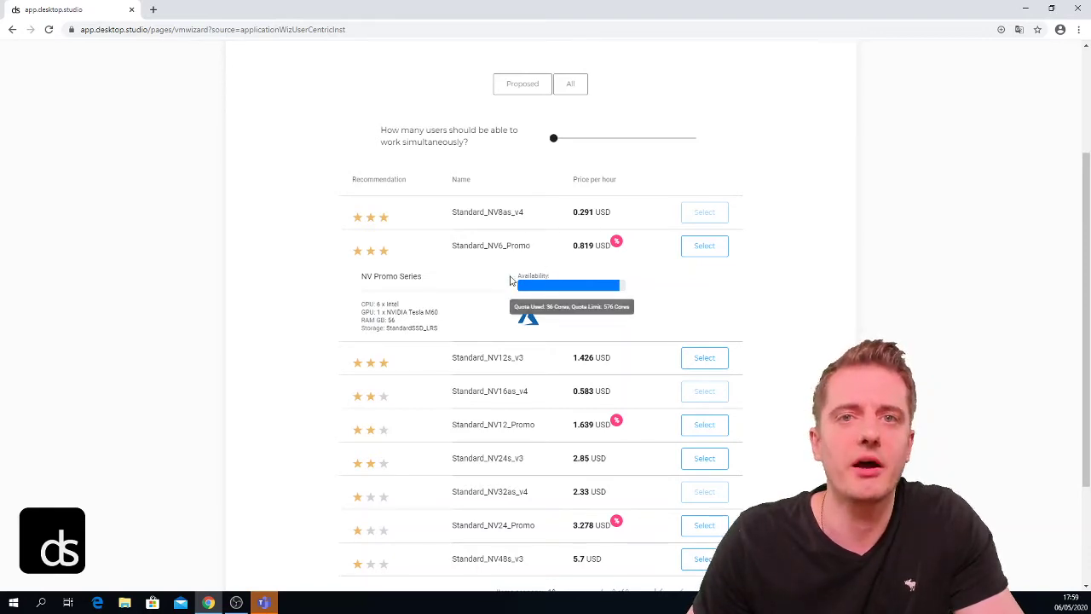
pyautogui.click(475, 248)
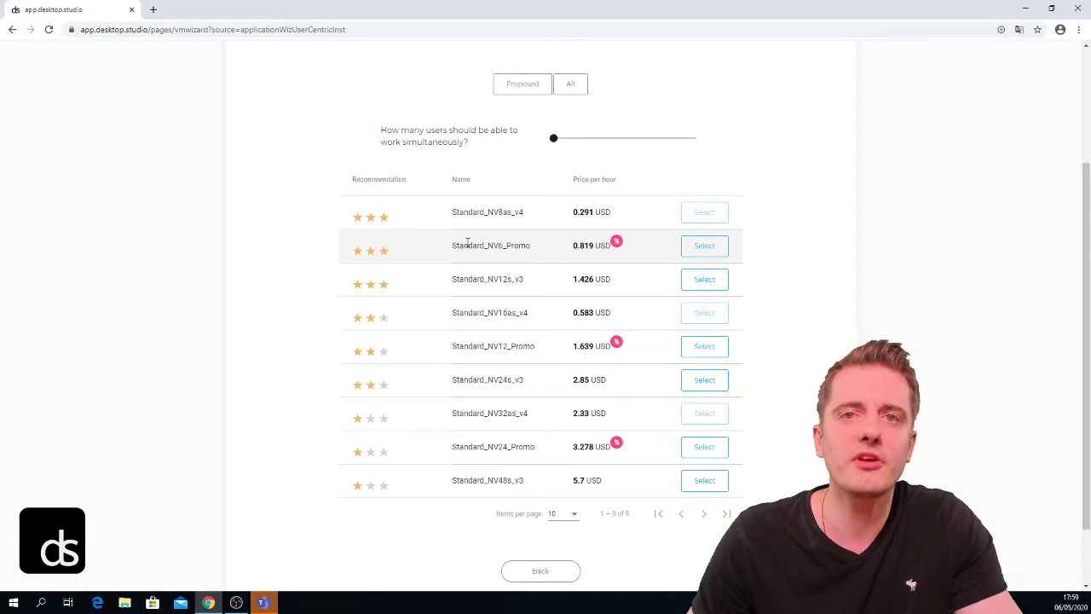
pyautogui.moveTo(583, 246)
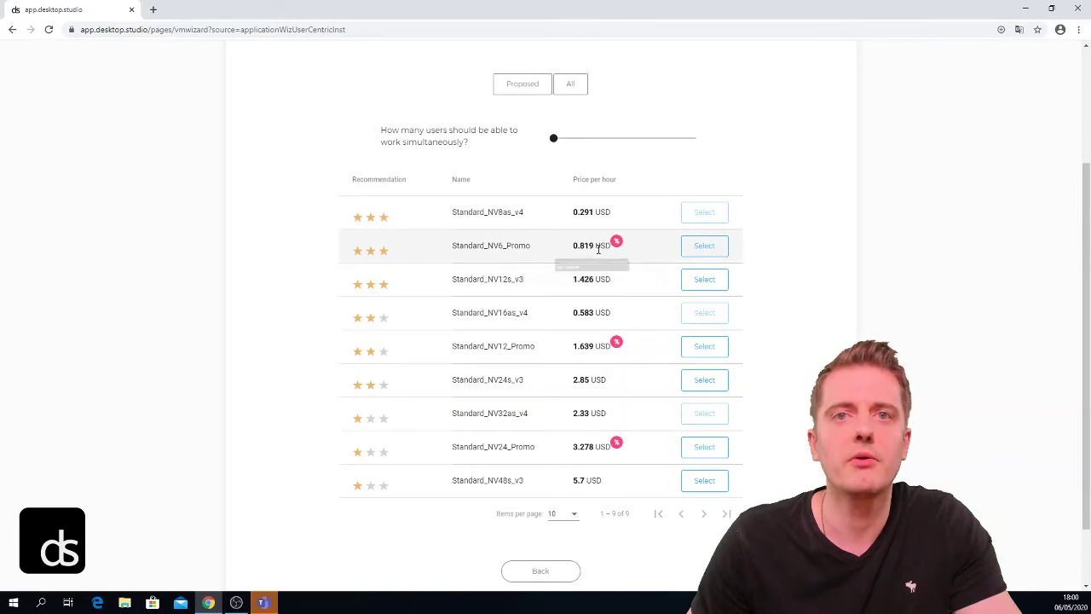
pyautogui.scroll(1, 613, 157)
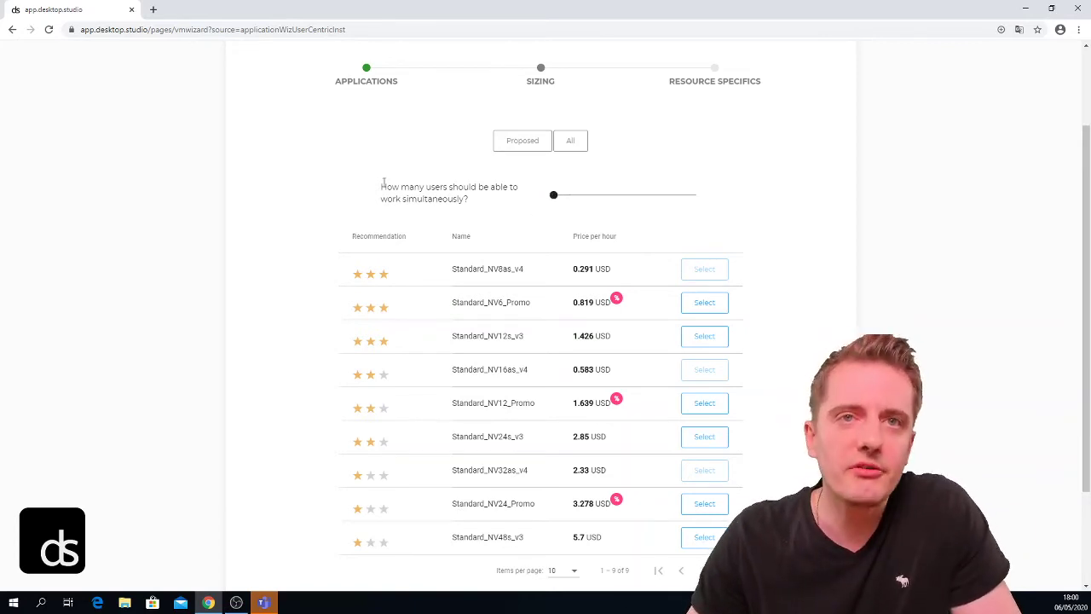
# - Raise simultaneous users from 1 to 3, narrowing sizes to six starting at Standard_NV12s_v3
pyautogui.moveTo(387, 185); pyautogui.dragTo(475, 212)
pyautogui.click(483, 198)
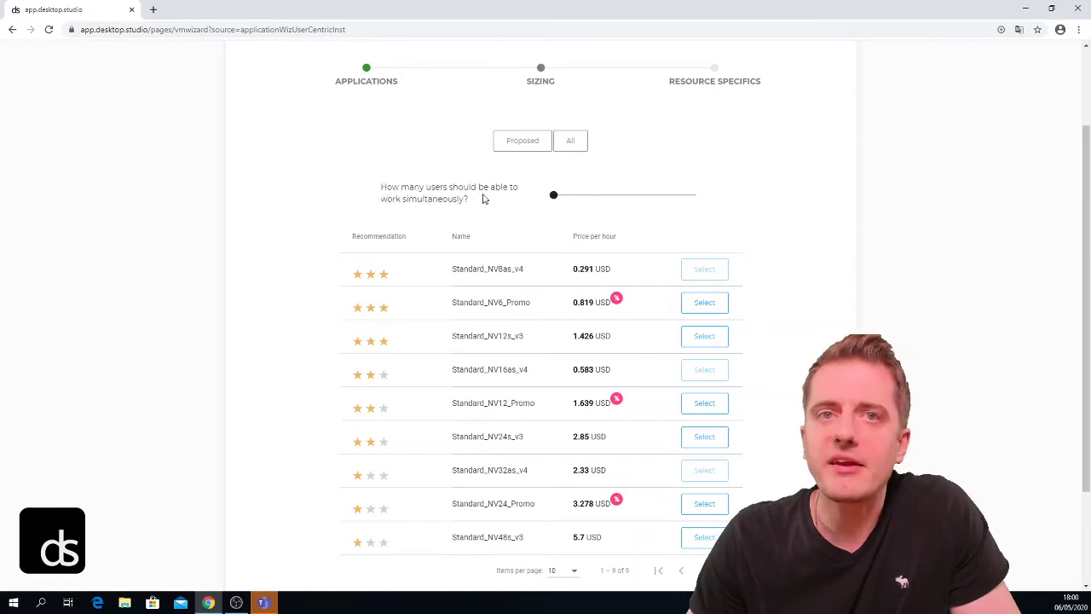
pyautogui.click(553, 193)
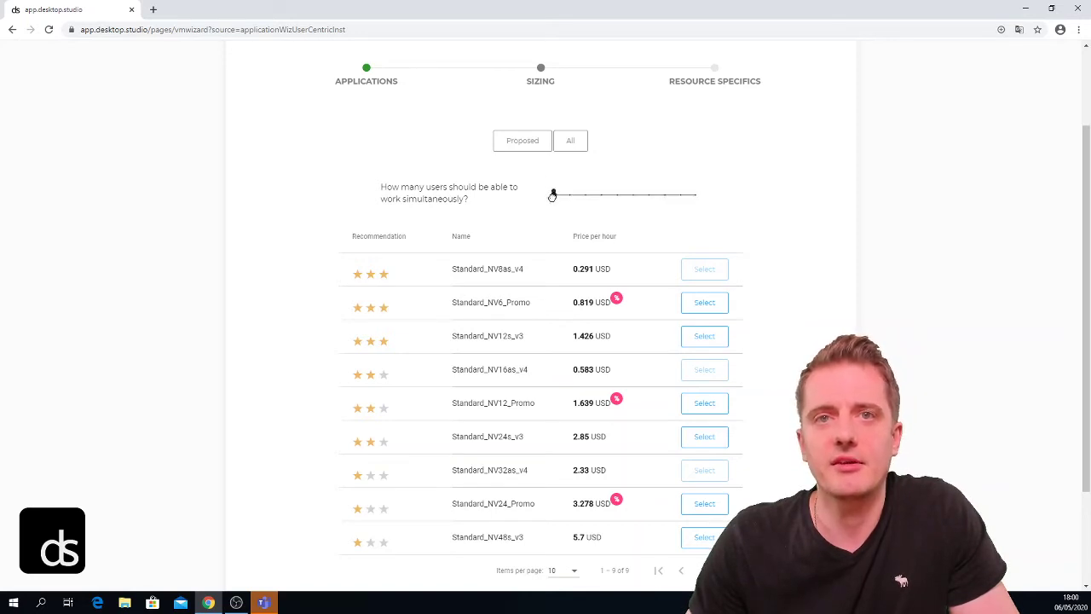
pyautogui.moveTo(553, 197); pyautogui.dragTo(576, 200)
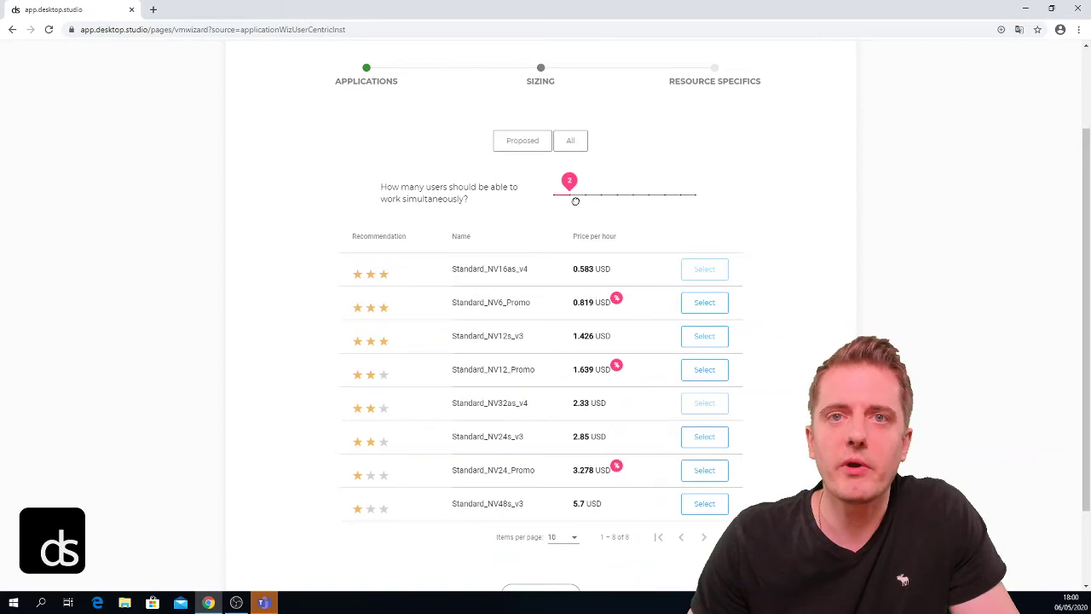
pyautogui.click(586, 197)
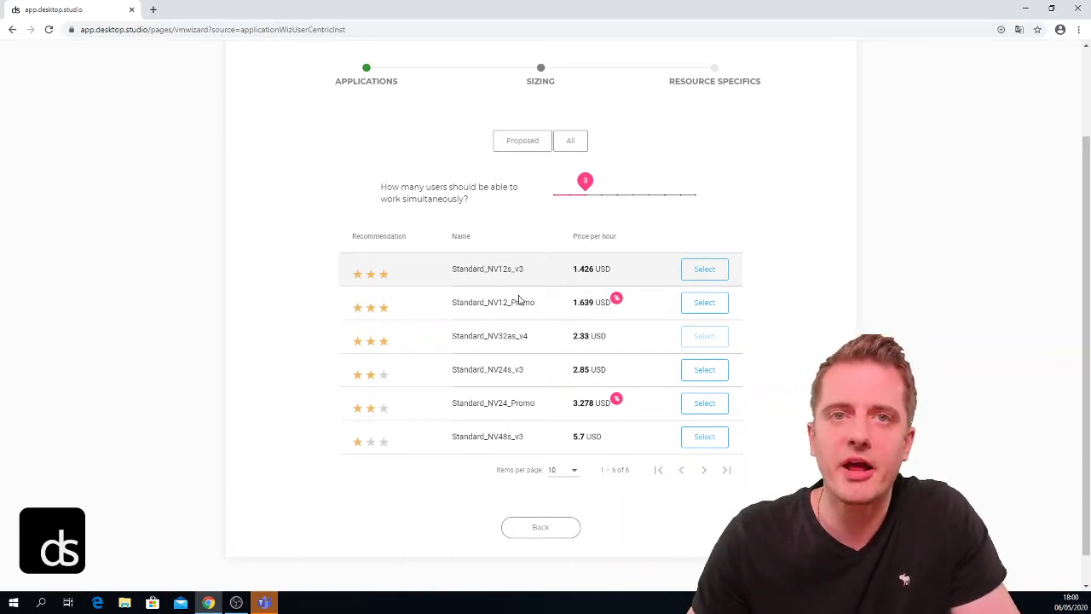
pyautogui.click(486, 270)
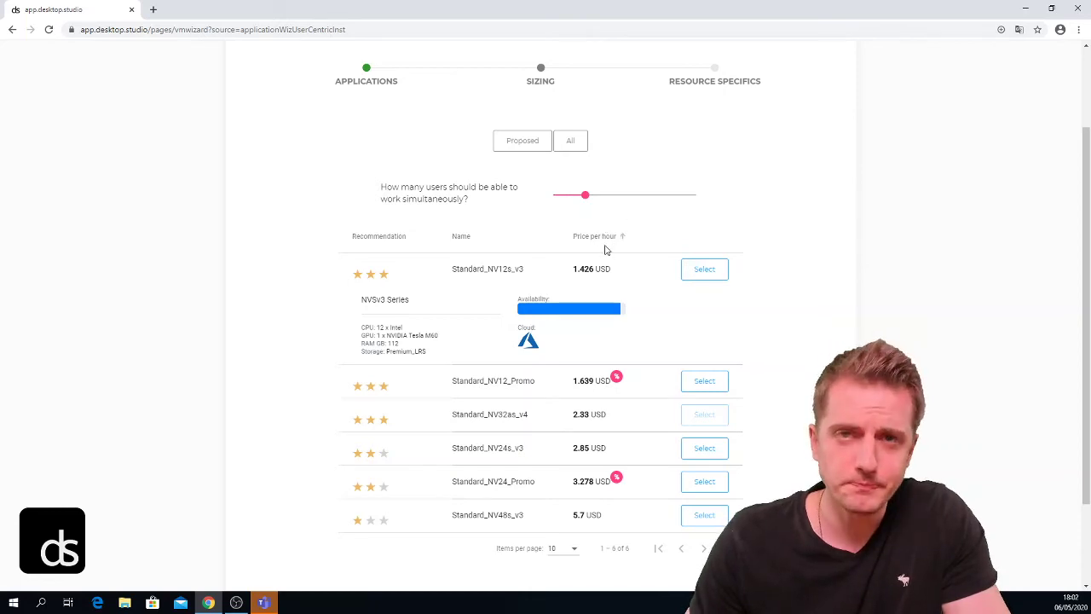
pyautogui.click(411, 273)
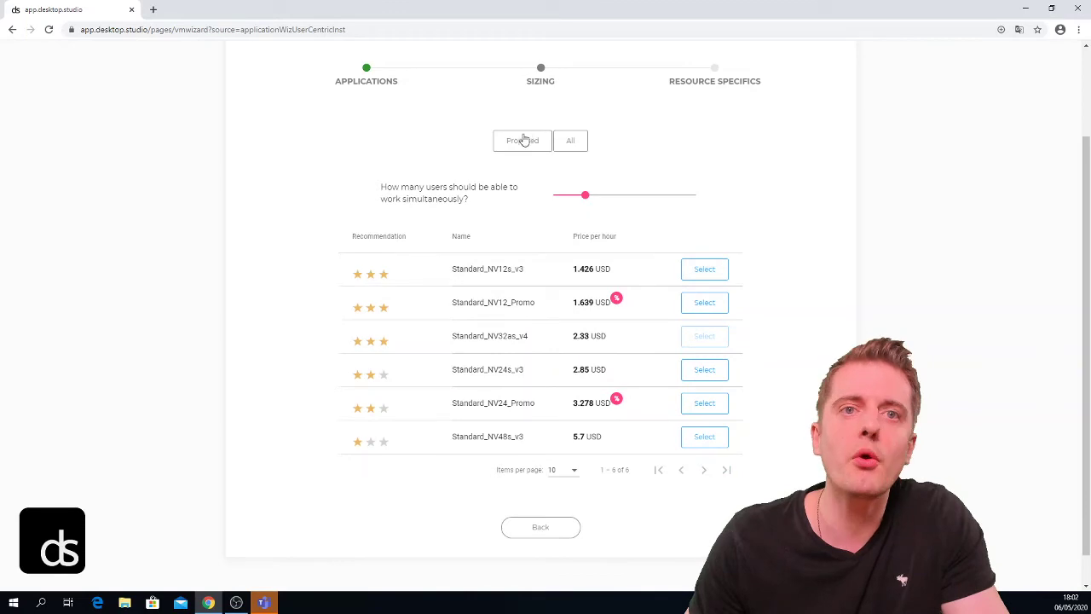
# - Show all 207 VM sizes, cheapest first from Standard_B1ls at 0.006 USD per hour
pyautogui.click(576, 145)
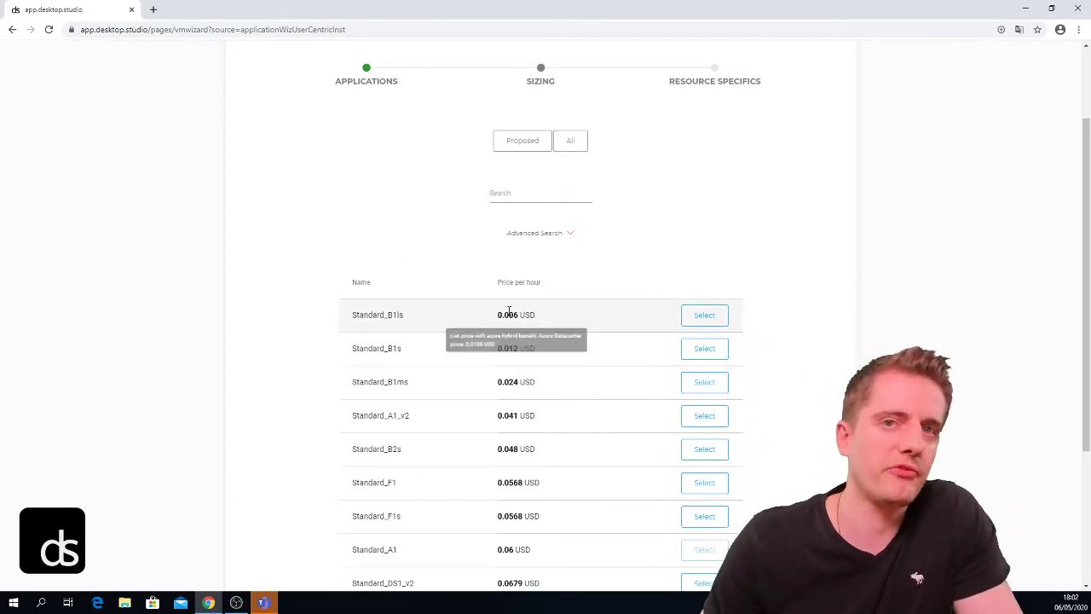
pyautogui.scroll(-3, 527, 313)
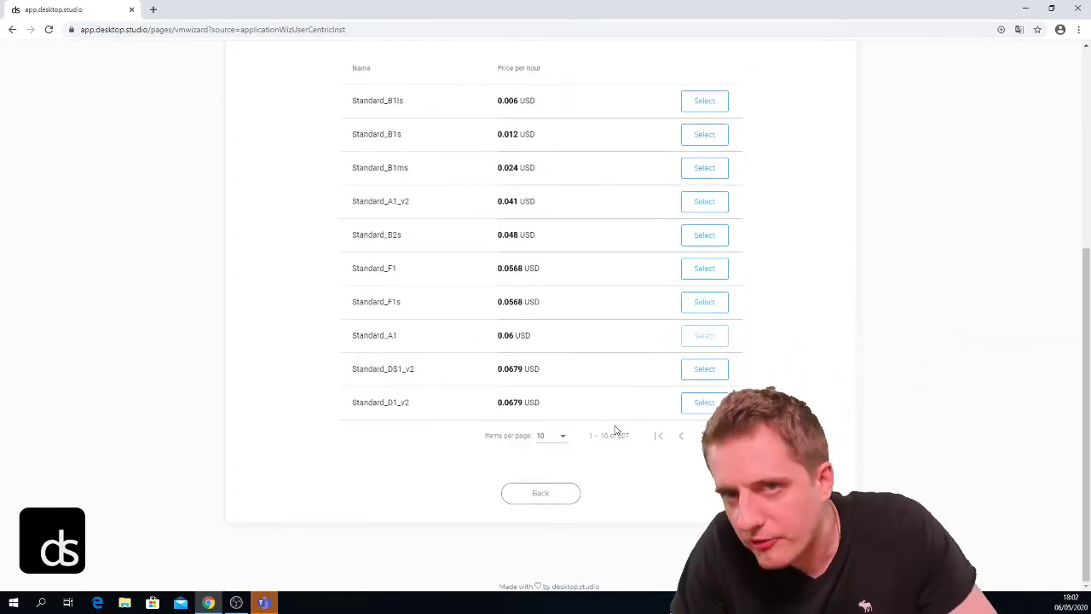
pyautogui.moveTo(630, 436); pyautogui.dragTo(611, 436)
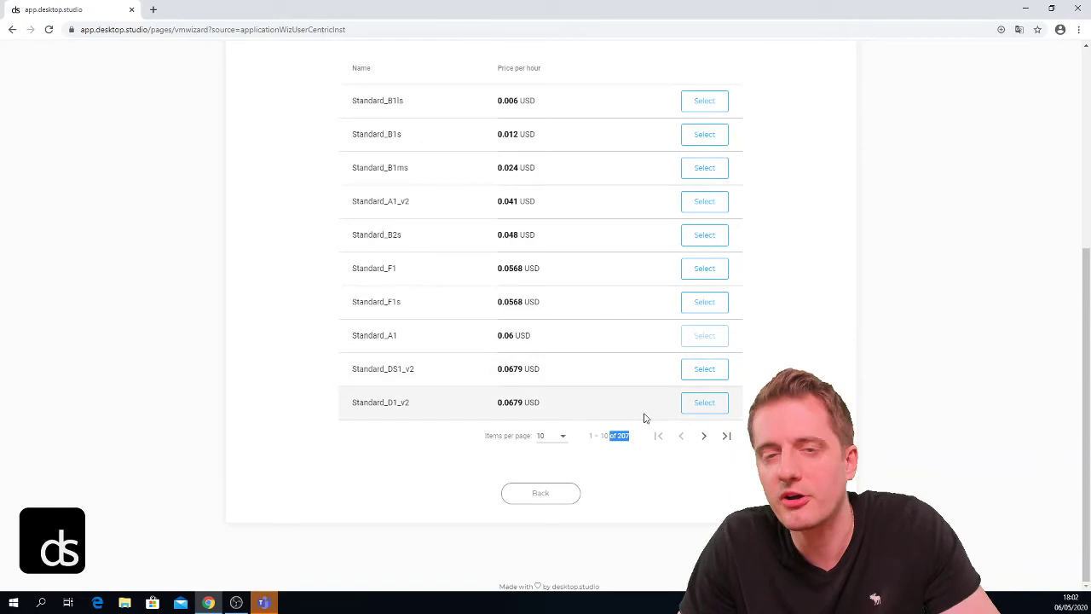
pyautogui.scroll(3, 633, 405)
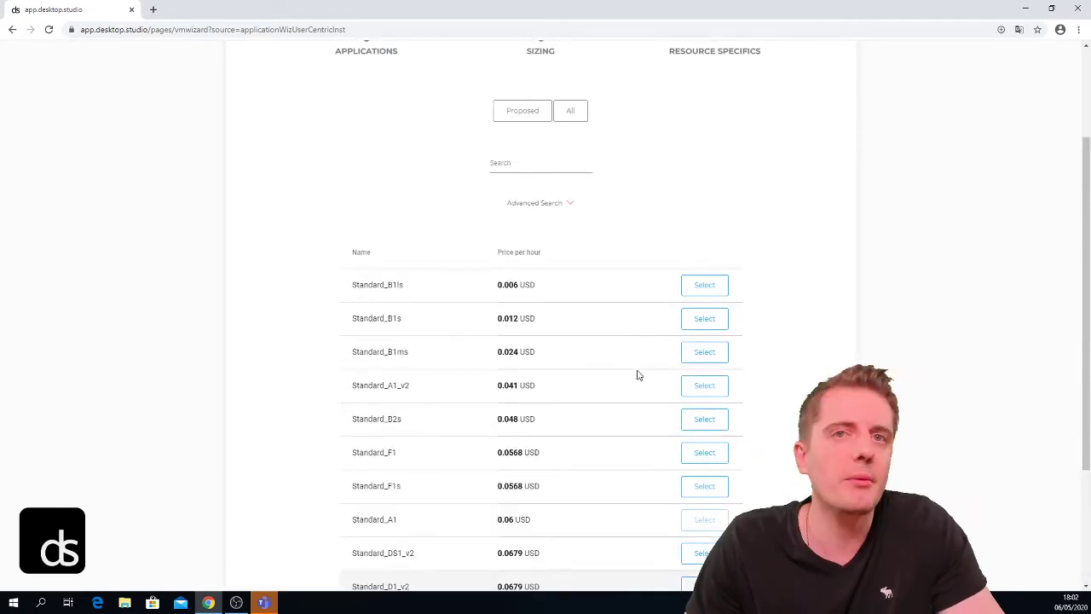